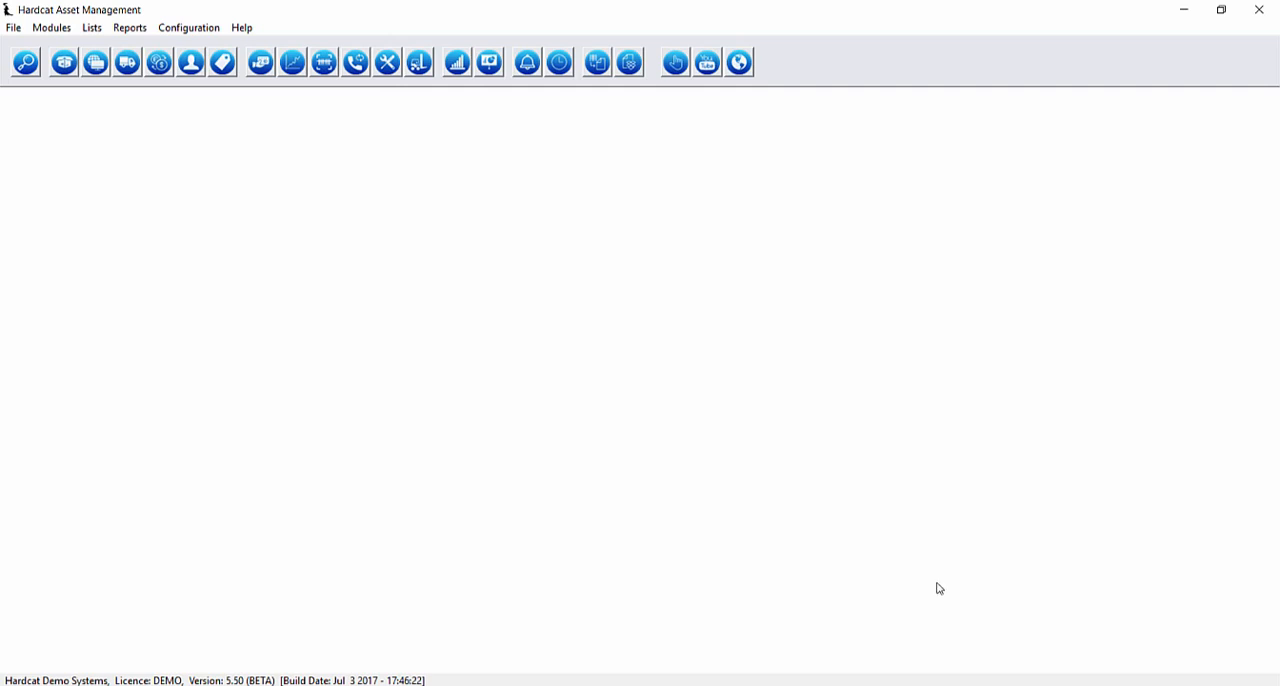
left_click(91, 28)
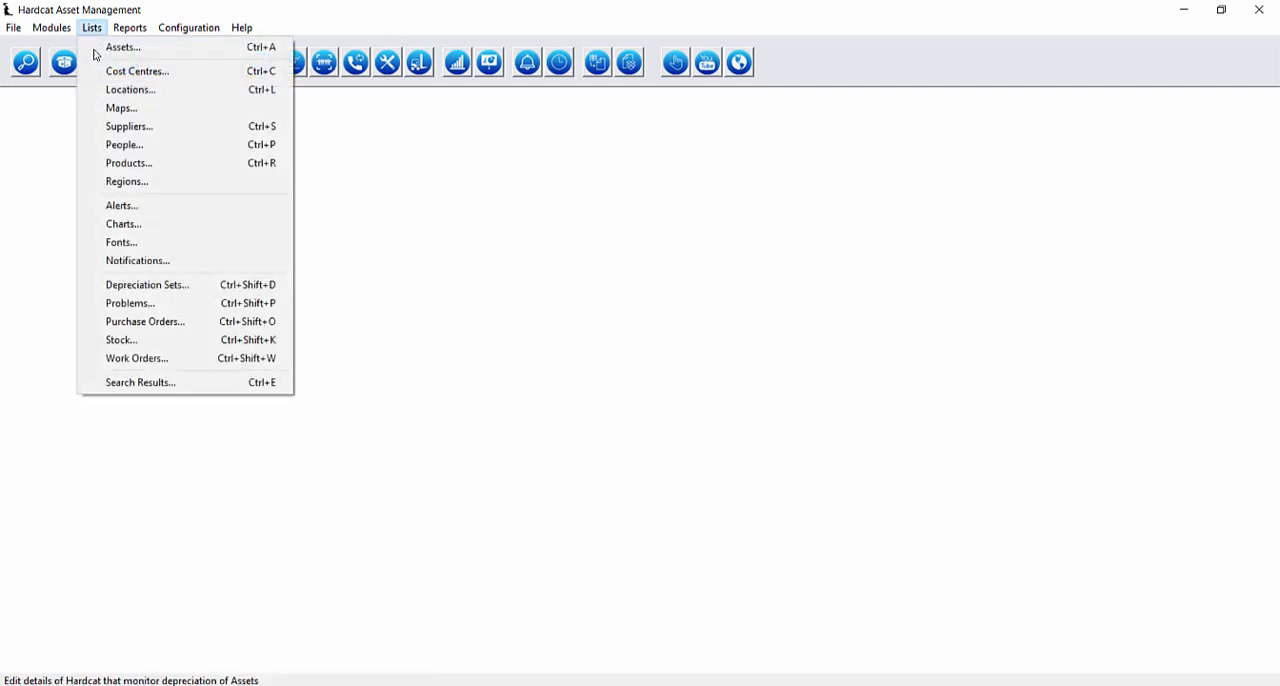
left_click(58, 101)
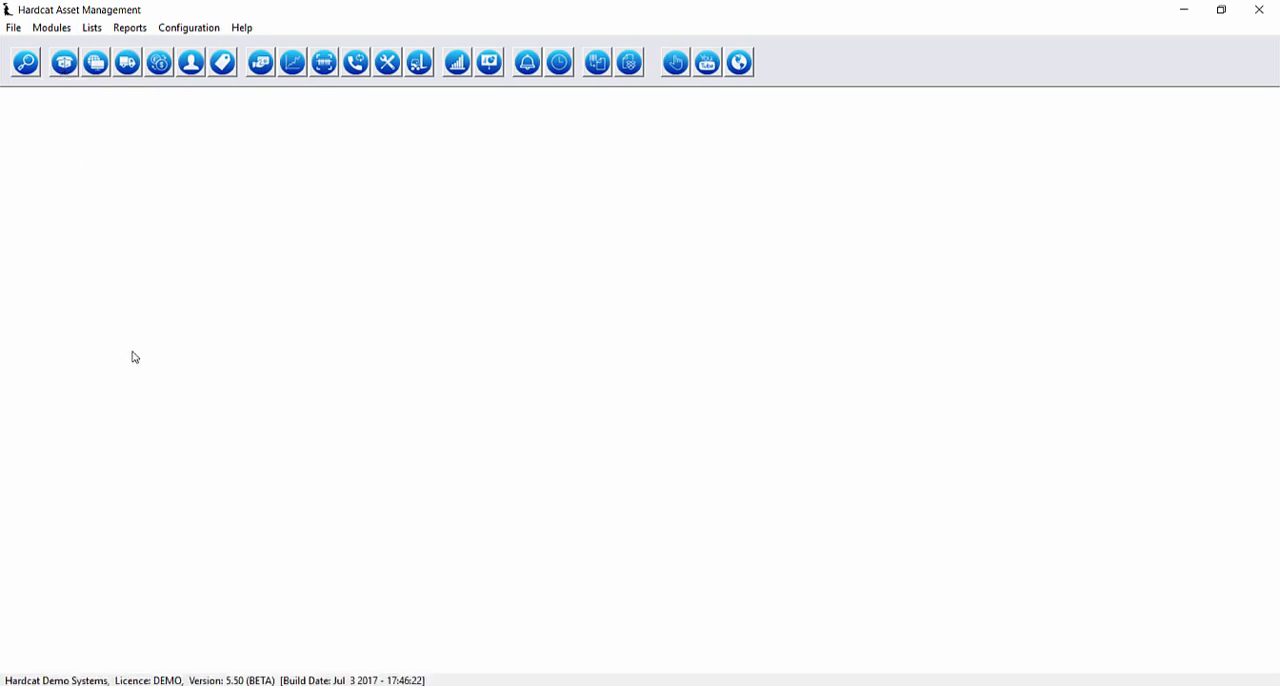
left_click(8, 27)
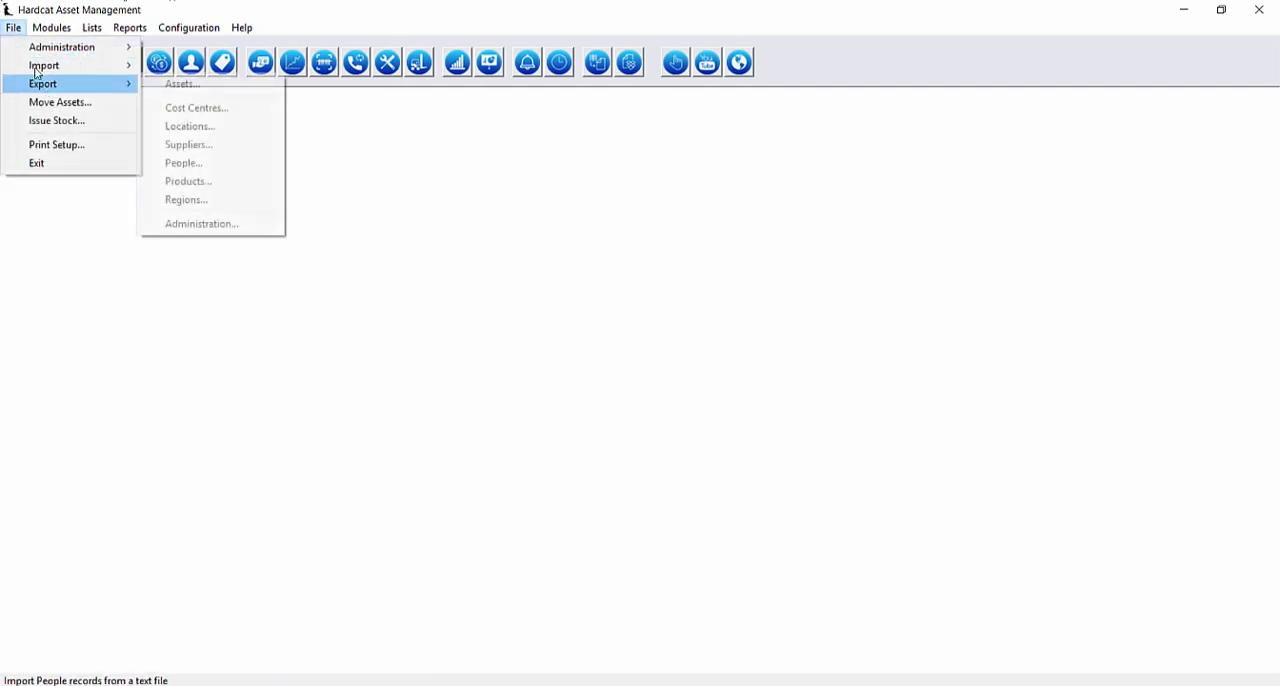
mouse_move(50, 84)
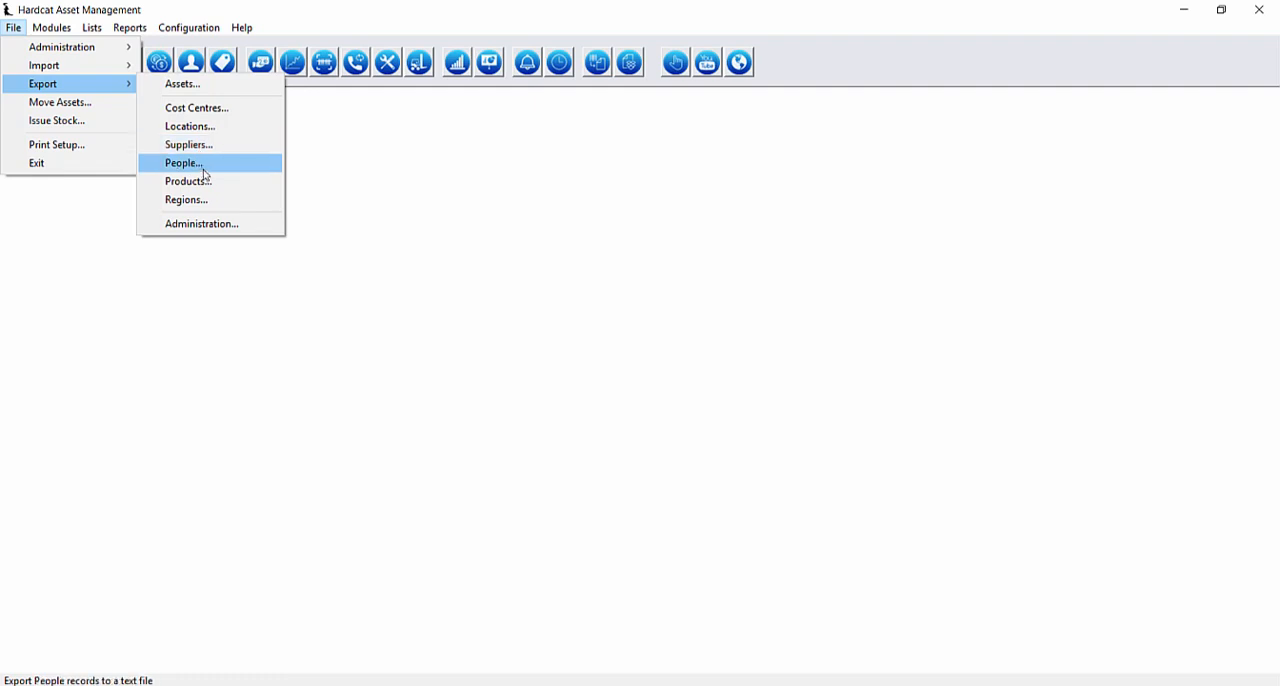
left_click(249, 223)
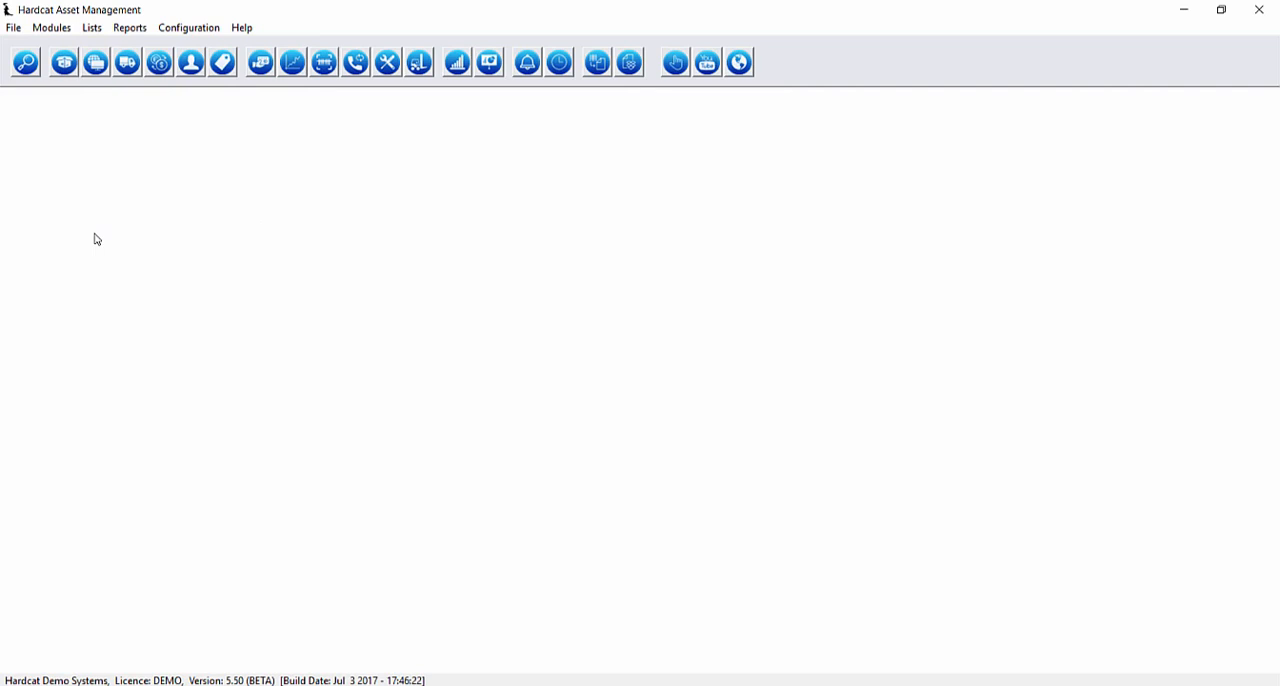
Open the assets list and start a new asset export definition.
left_click(60, 66)
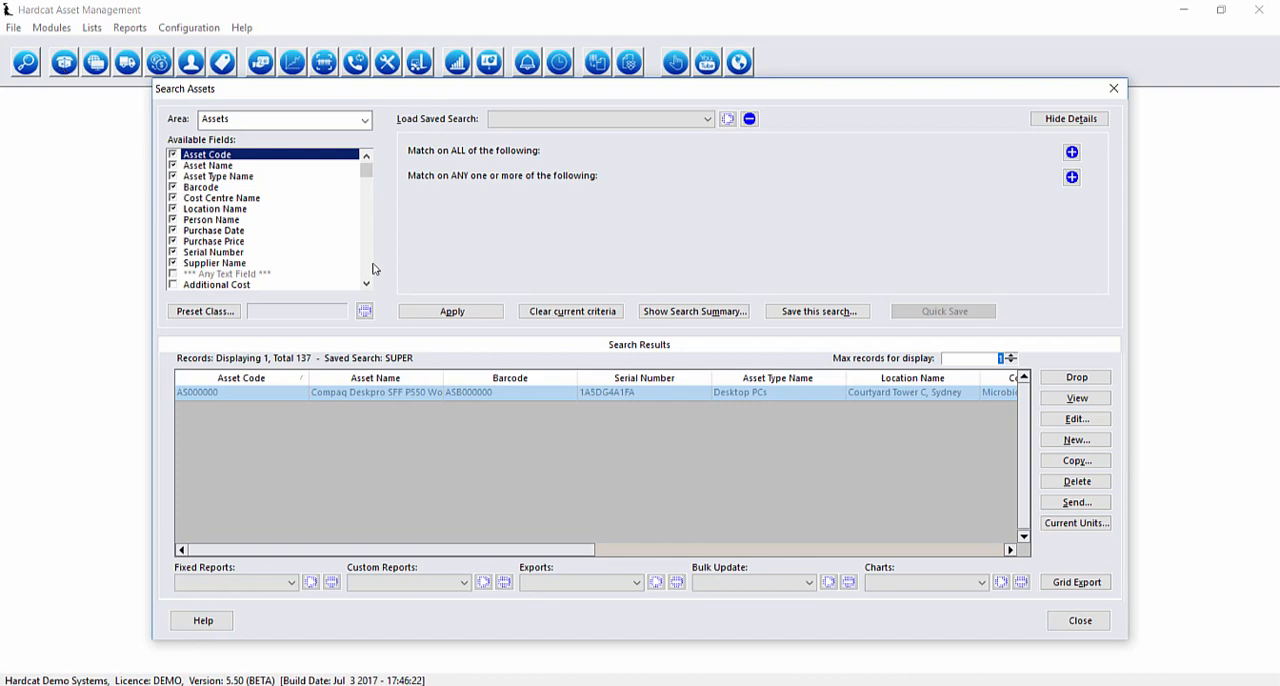
left_click(555, 582)
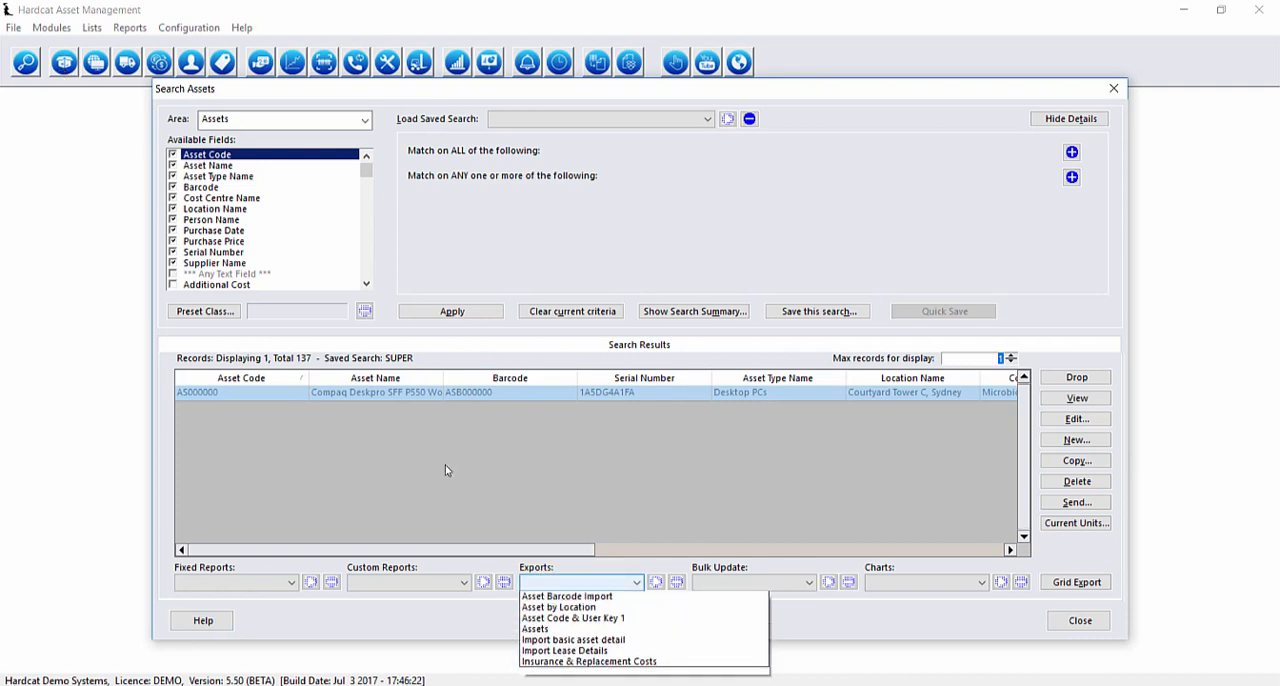
left_click(450, 477)
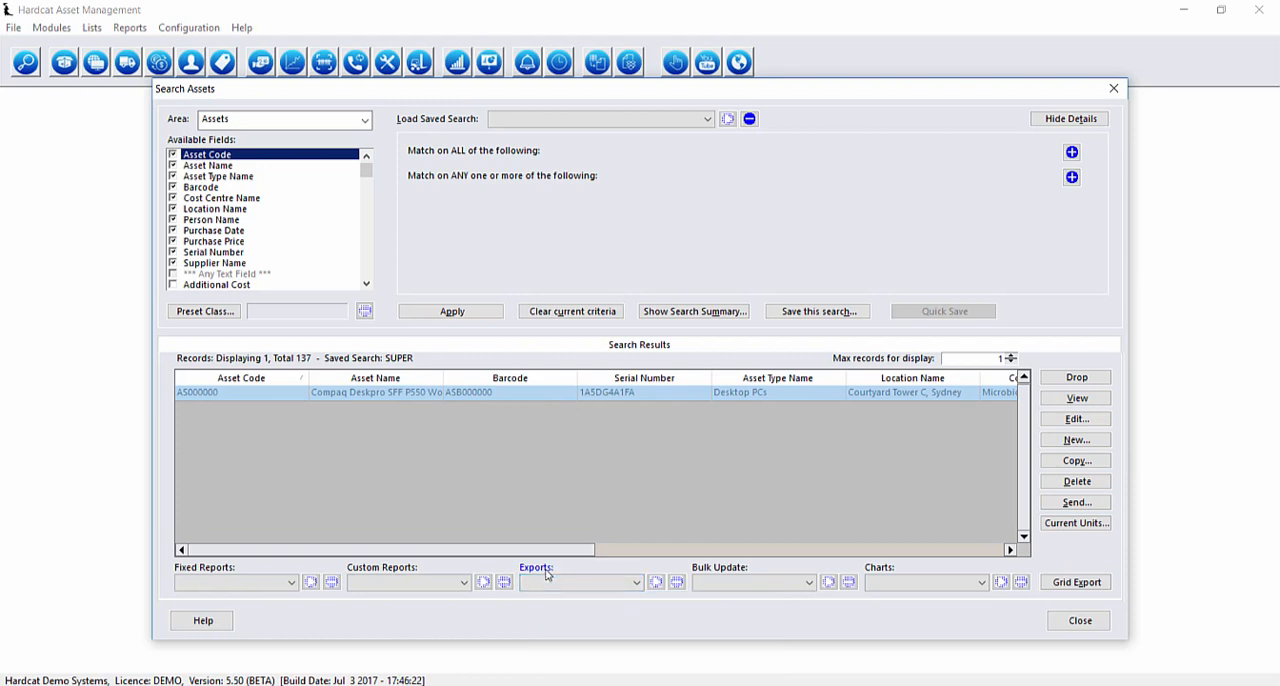
left_click(548, 572)
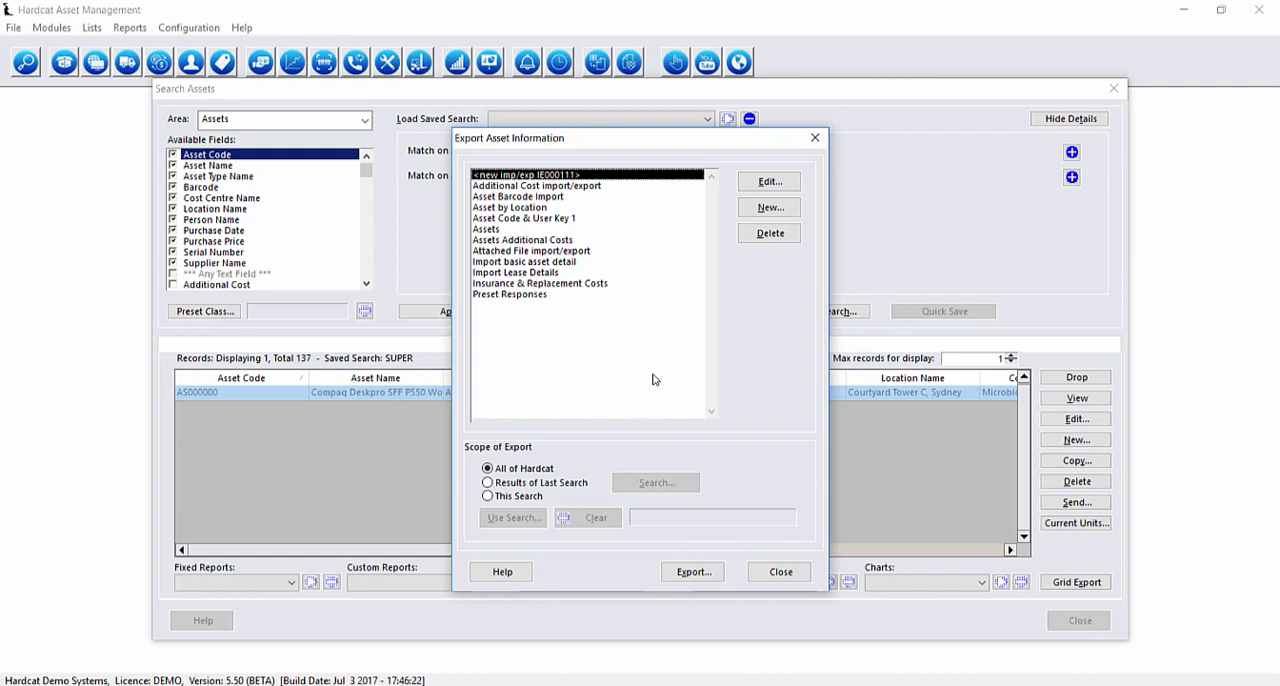
left_click(772, 208)
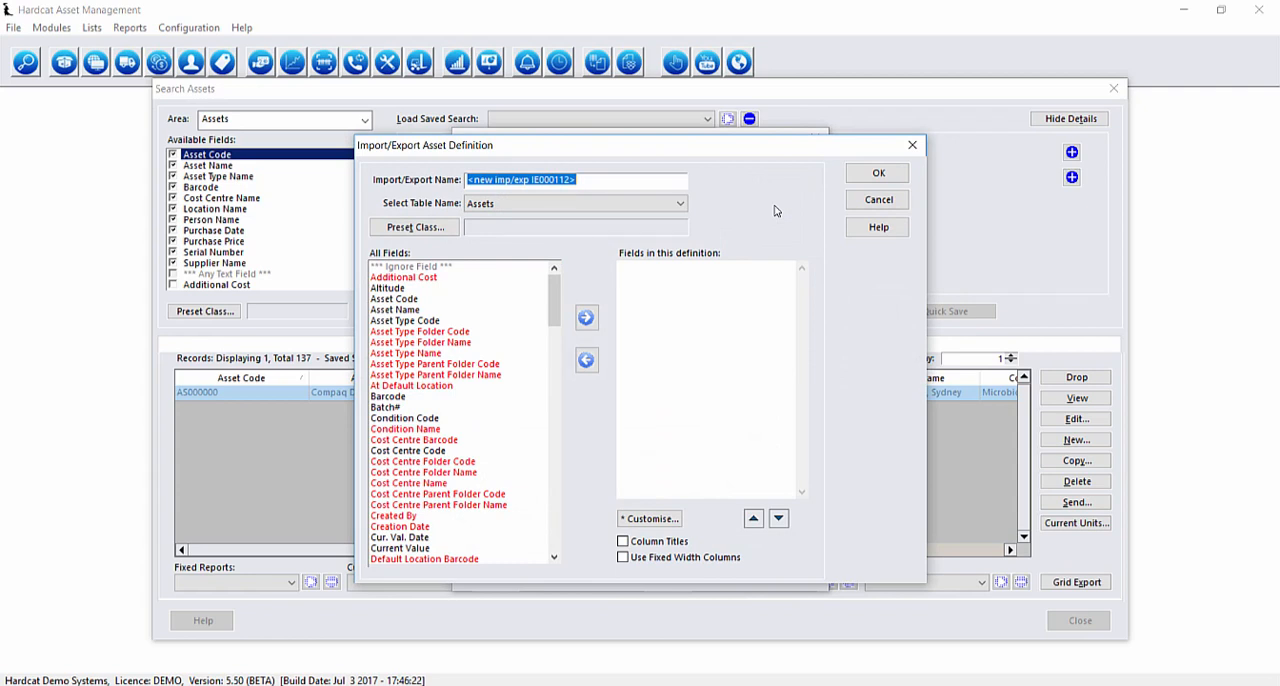
Review the tables available for the definition, choosing Assets, and view the list of preset classes.
left_click(674, 206)
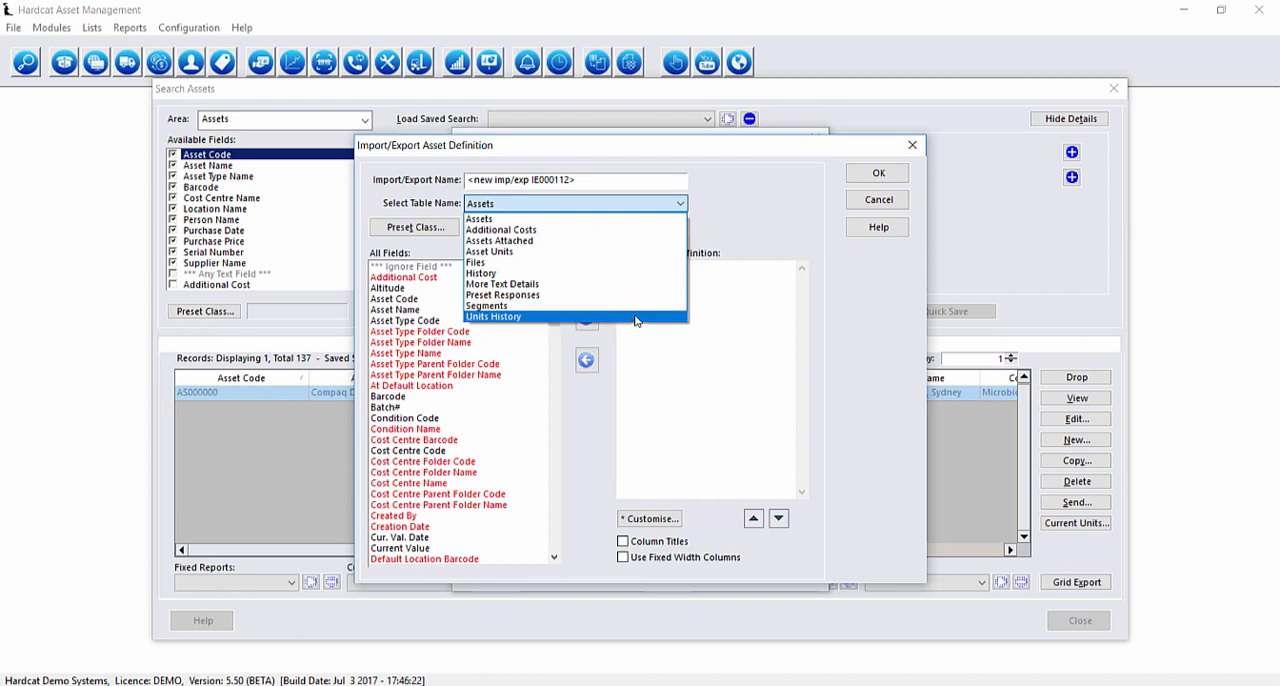
left_click(547, 219)
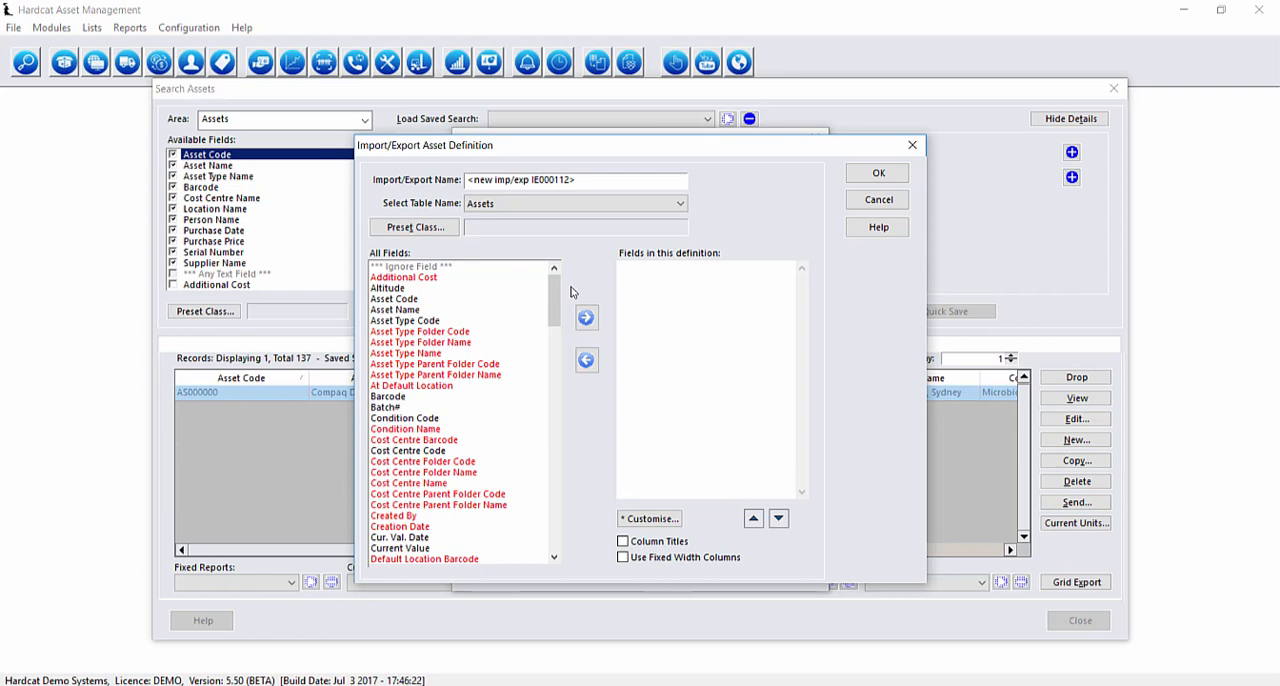
left_click(415, 227)
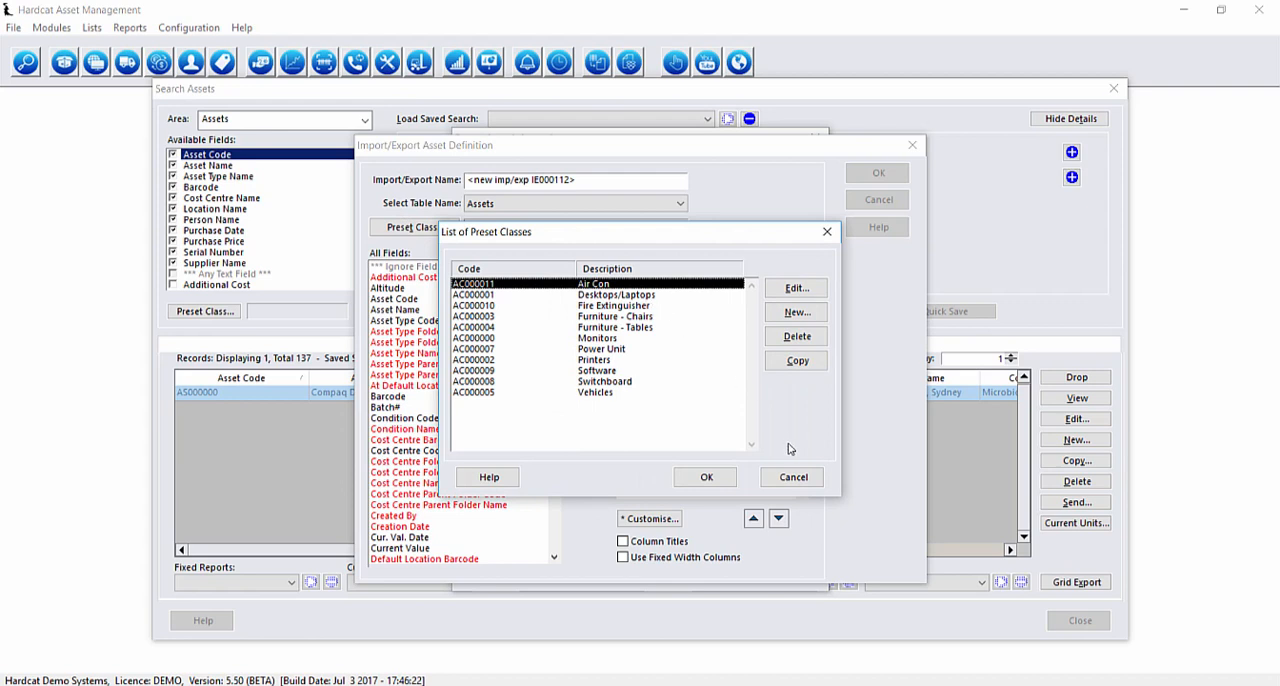
left_click(793, 477)
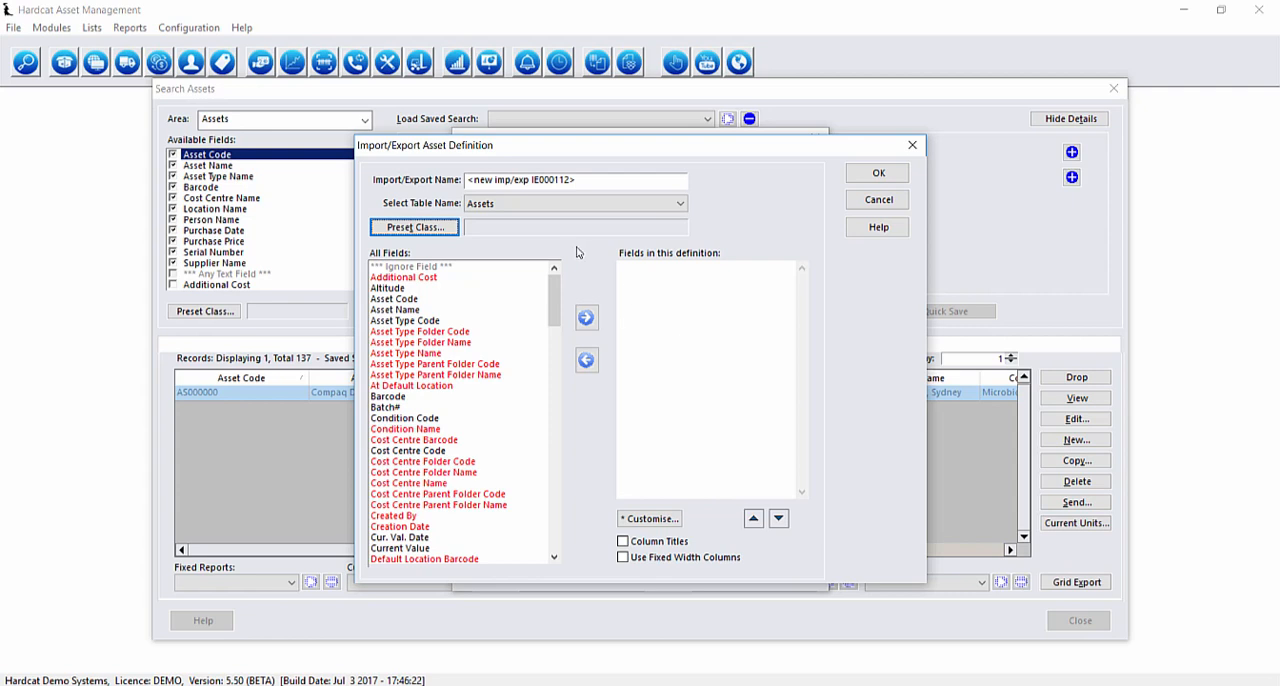
Add the fields Asset Code, Asset Name, Barcode and Location Name to the export definition.
double_click(412, 299)
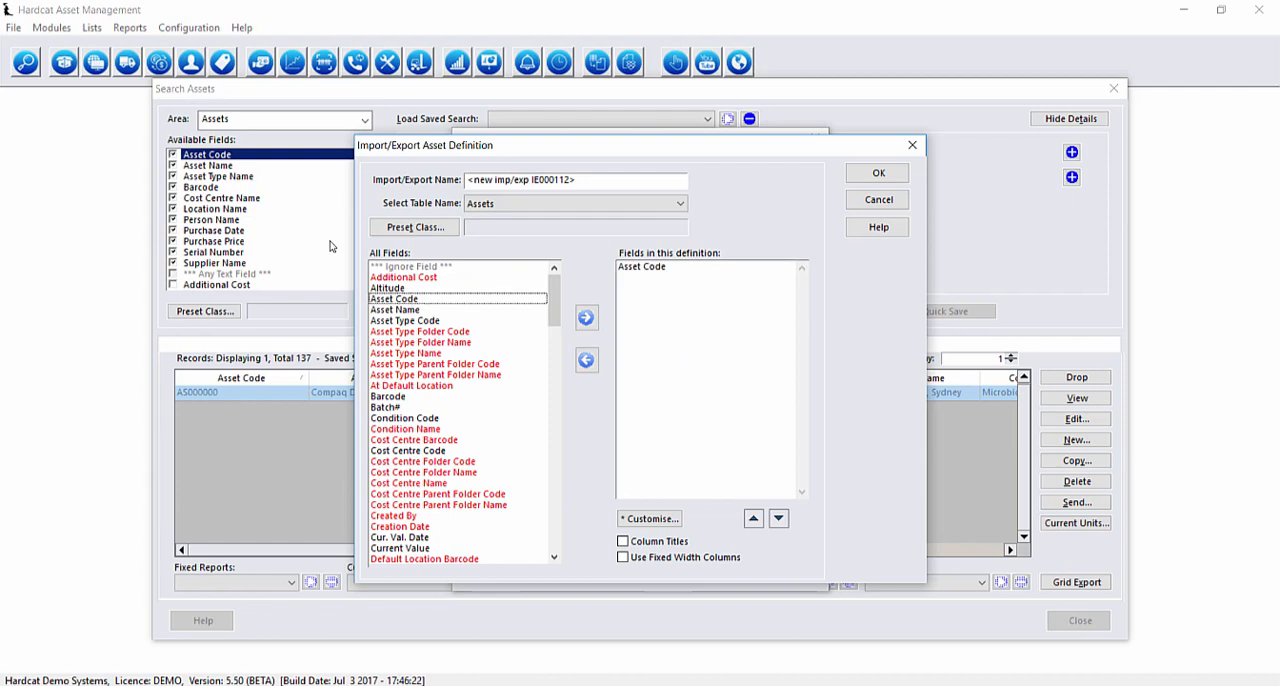
double_click(406, 310)
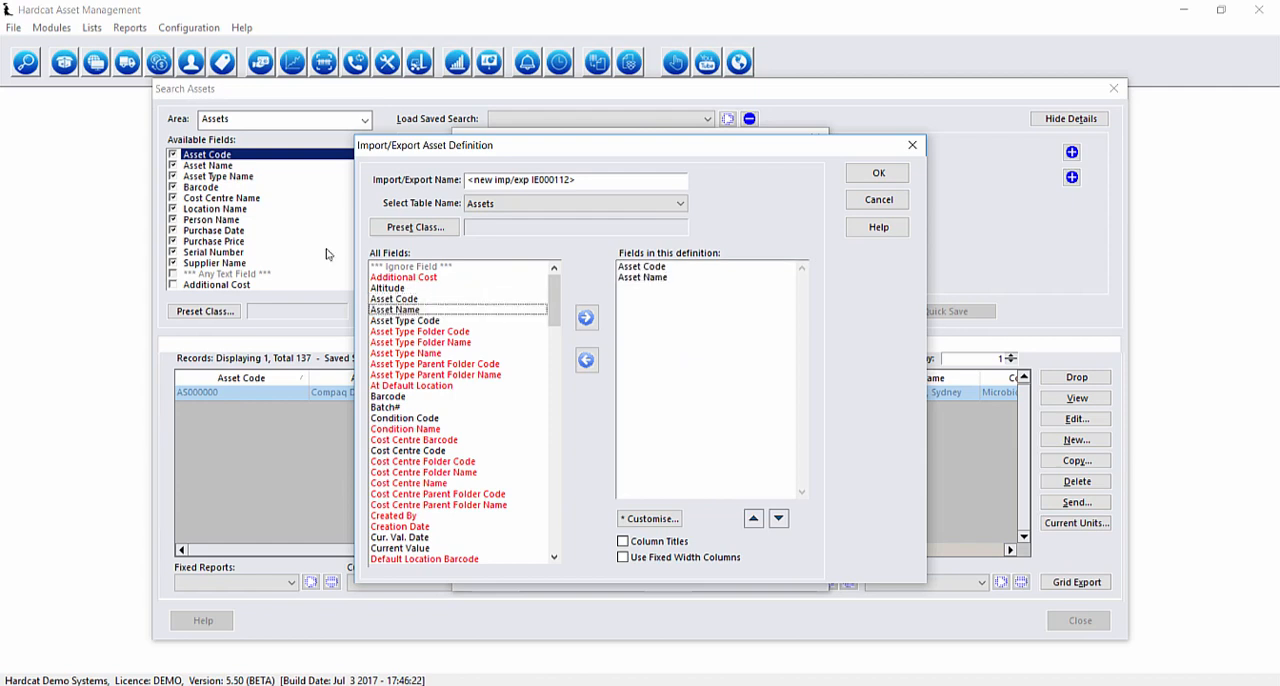
double_click(418, 398)
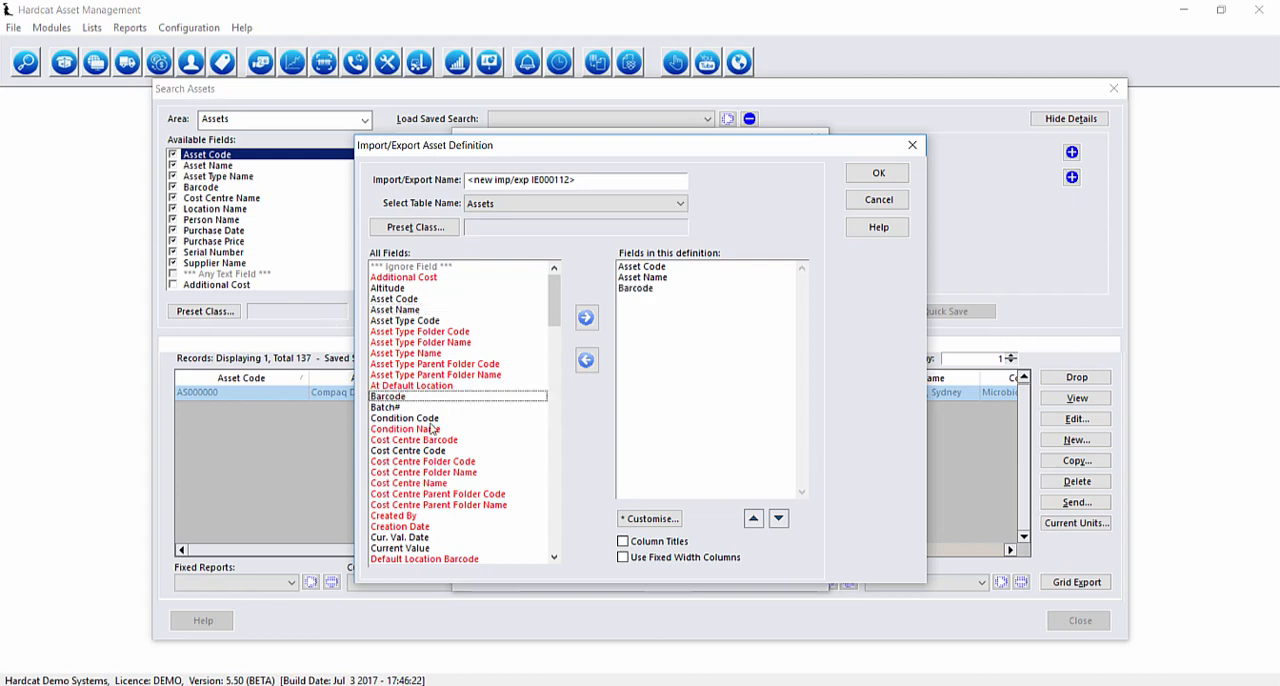
scroll(433, 426, "down", 5)
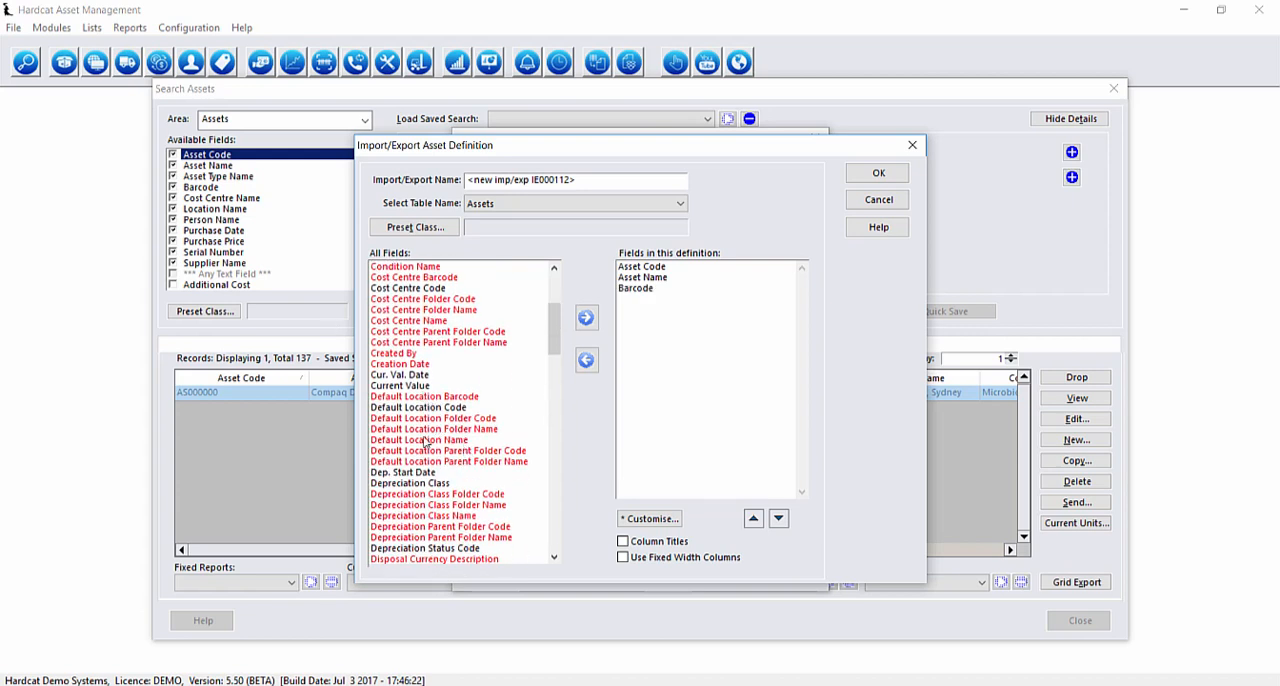
scroll(428, 448, "down", 15)
double_click(430, 505)
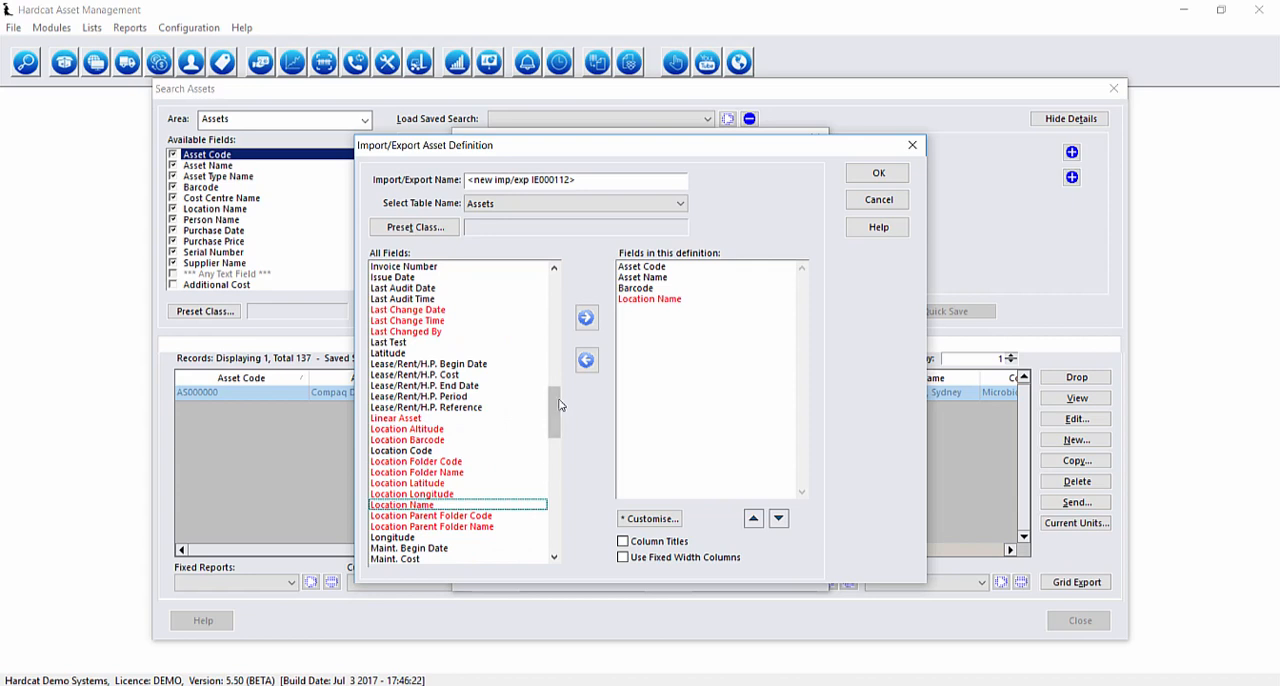
Add the fields Purchase Price, Purchase Date and Asset Type Code to the export definition.
scroll(455, 447, "down", 15)
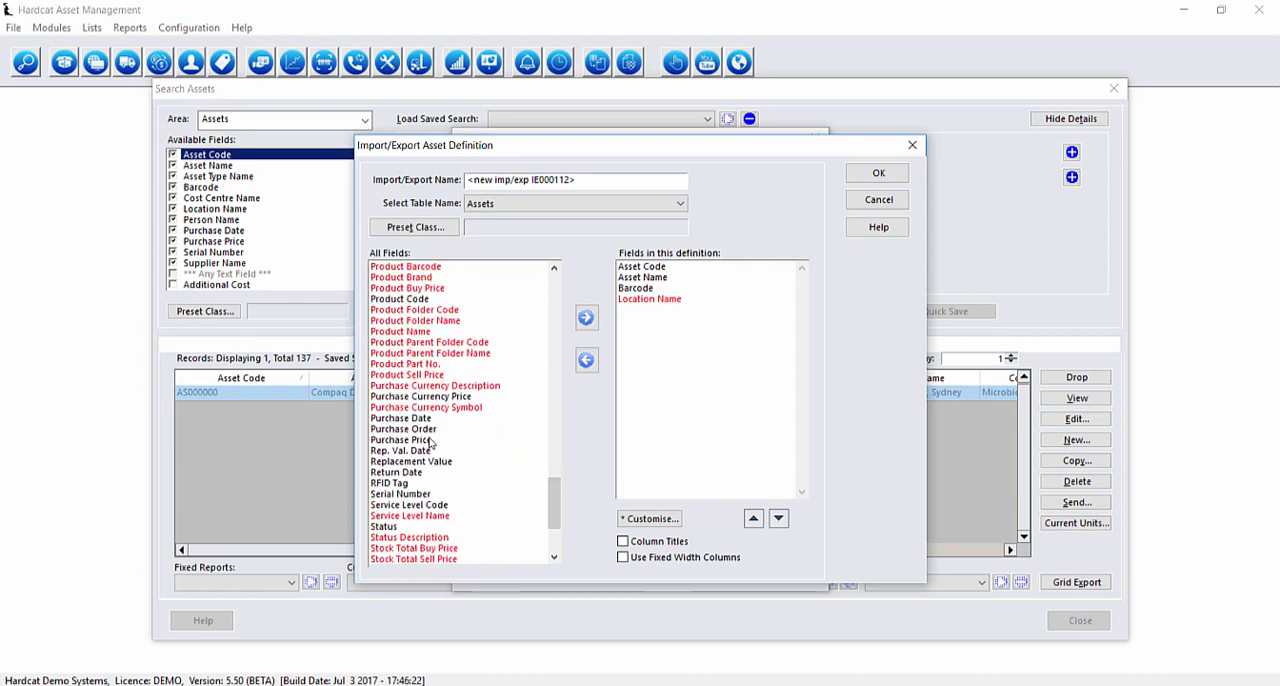
double_click(428, 440)
double_click(424, 419)
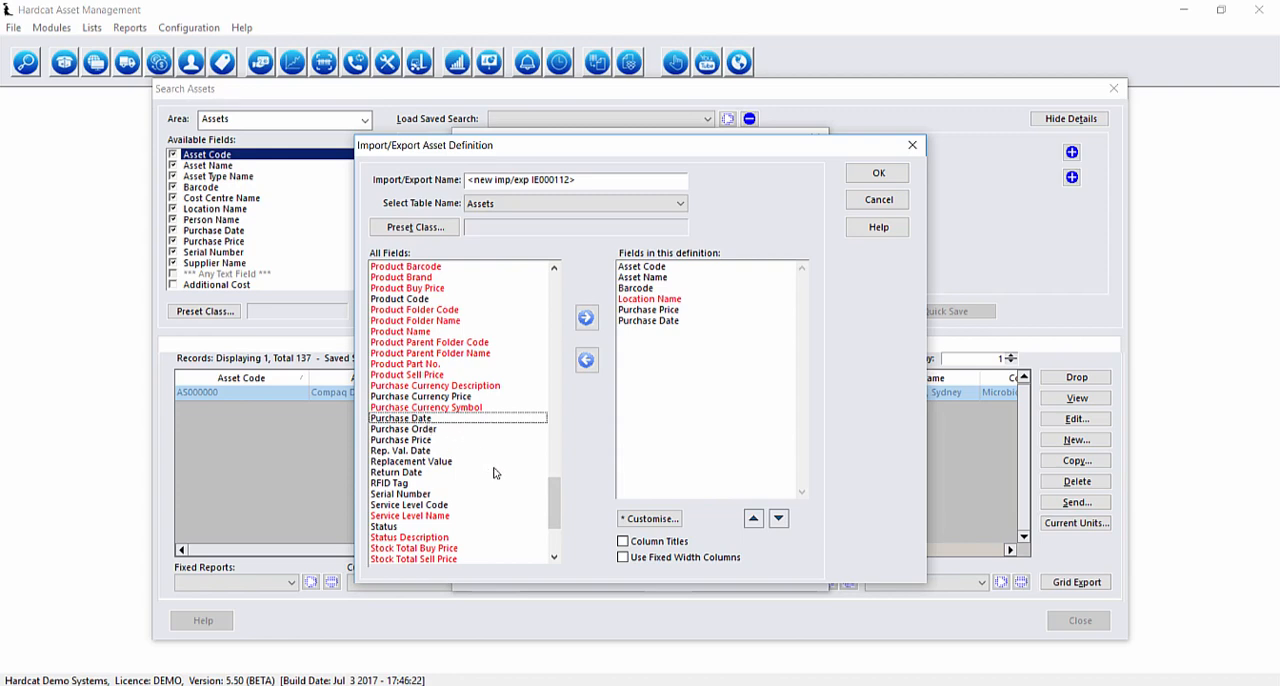
scroll(447, 405, "up", 20)
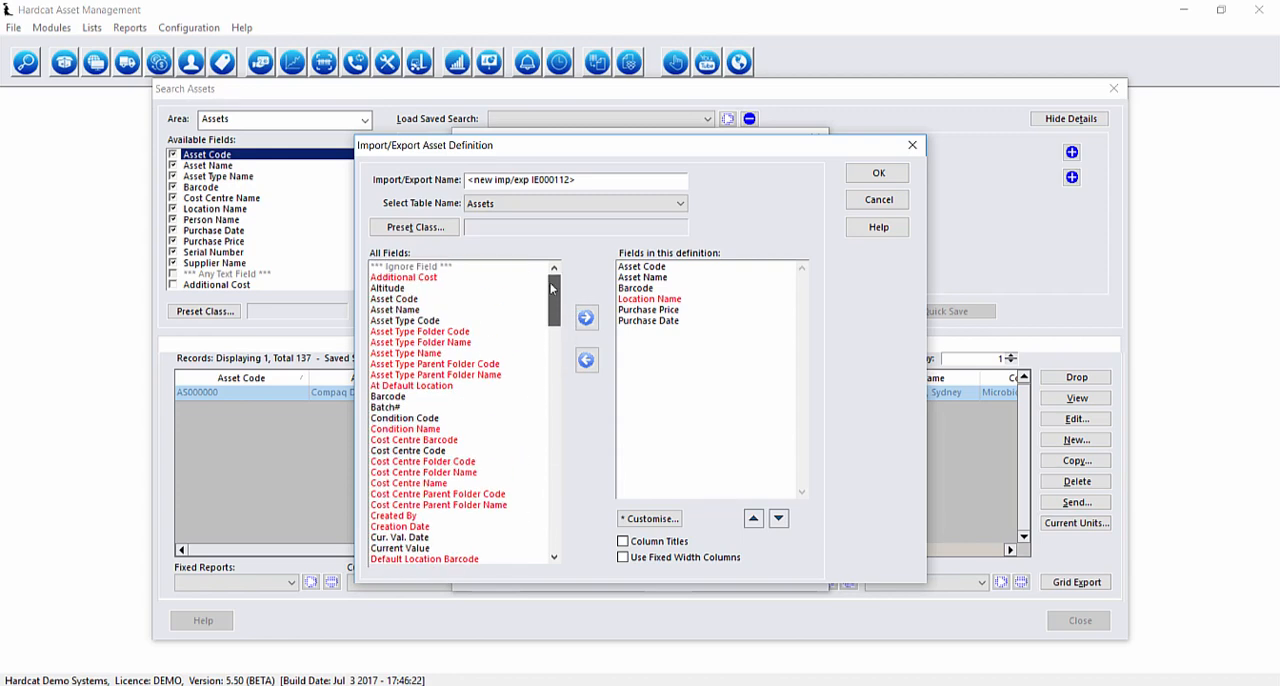
double_click(428, 321)
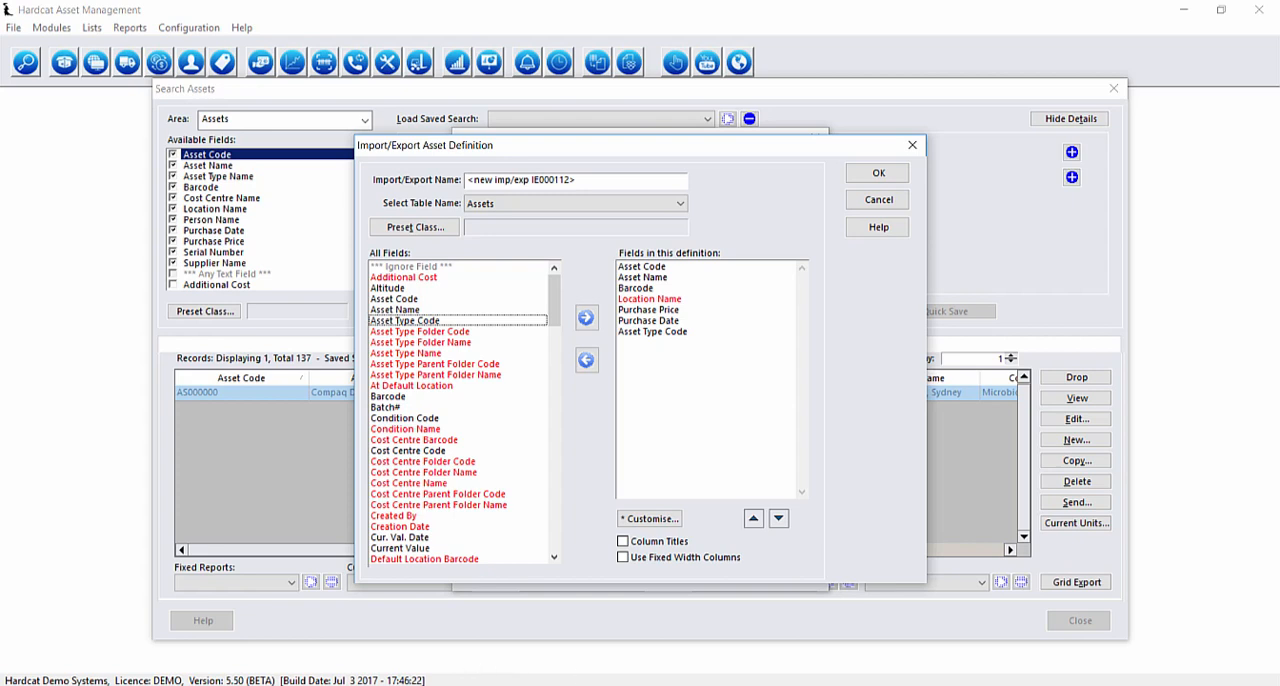
Include column titles in the export definition and save it under the name Asset Details.
left_click(670, 545)
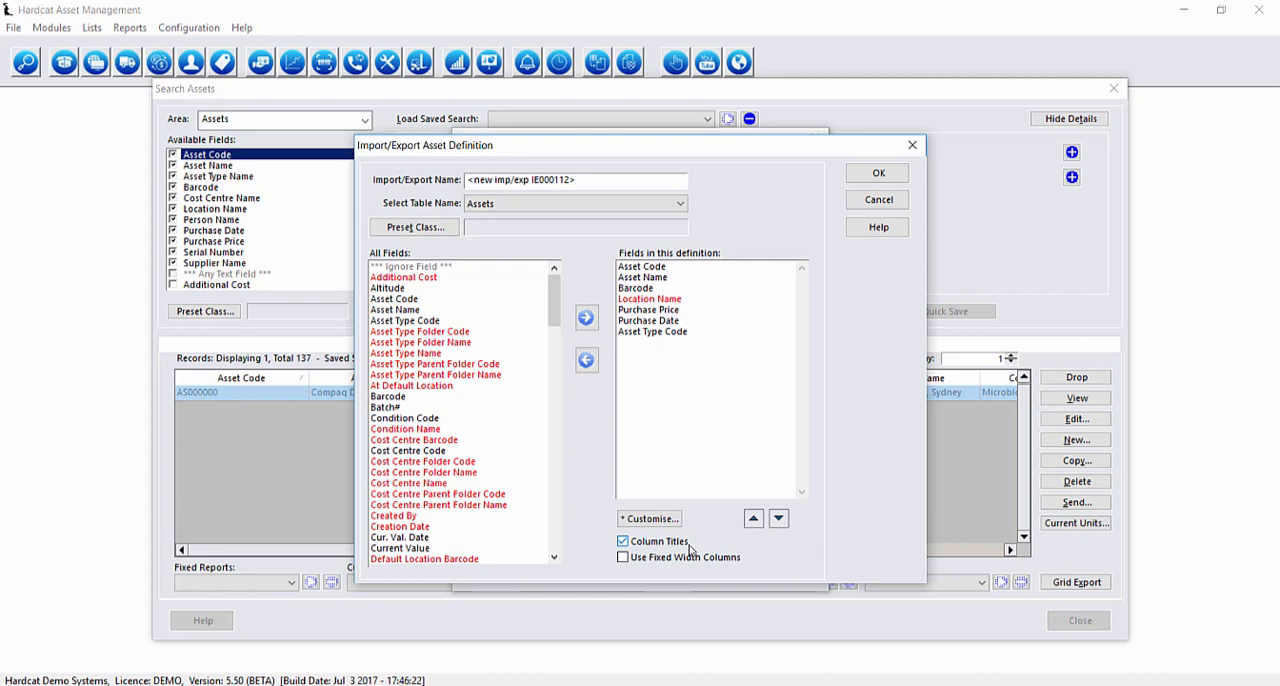
left_click_drag(580, 181, 379, 189)
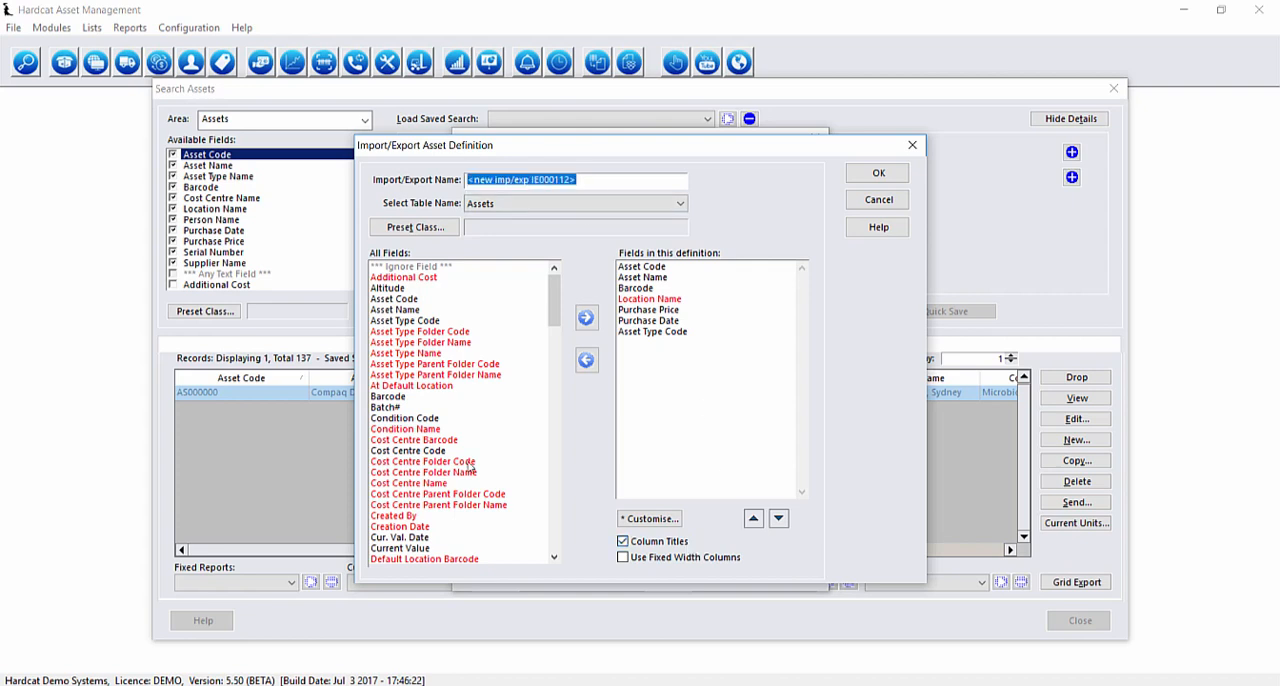
type("Asset Details")
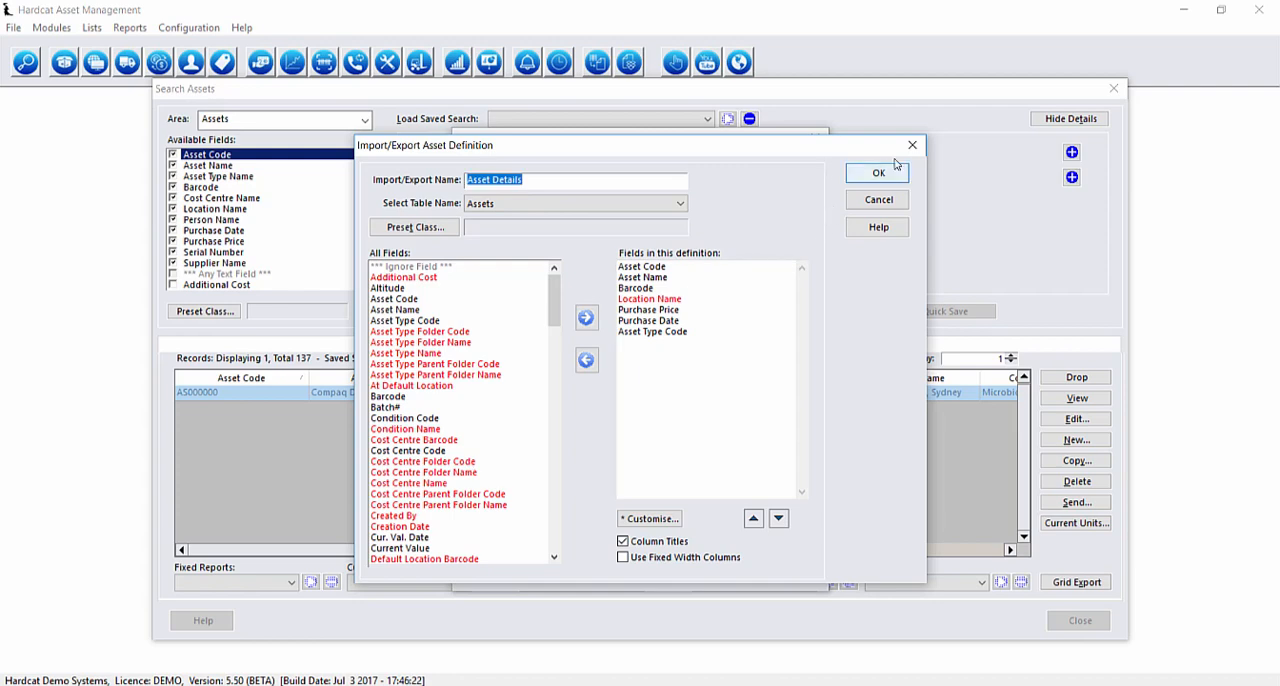
left_click(897, 177)
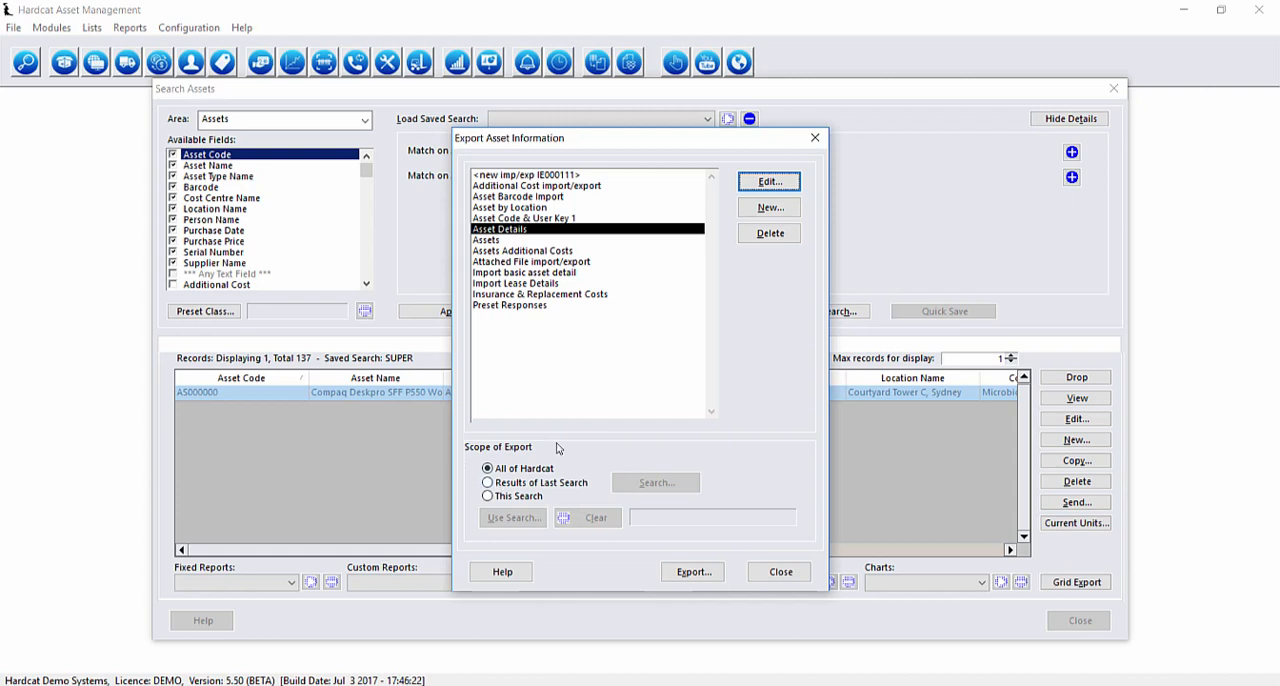
Export the Asset Details definition to the Desktop as a CSV file named Asset Details and close the export window.
left_click(703, 577)
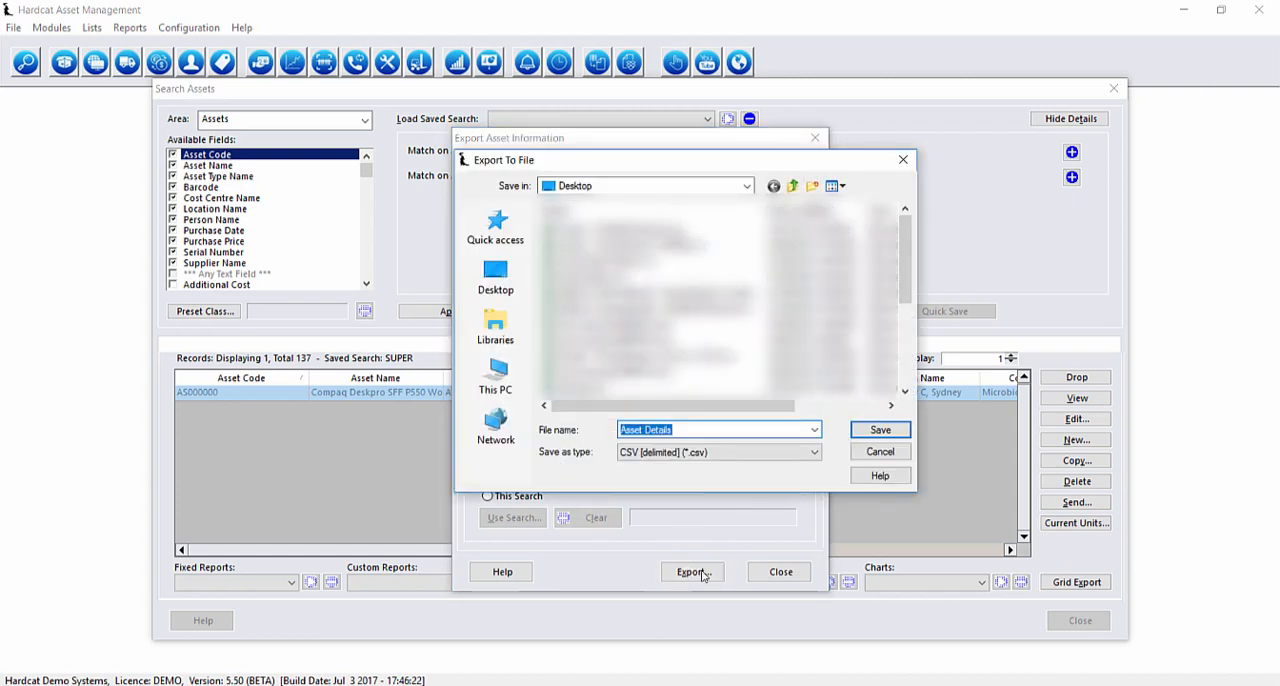
left_click(880, 429)
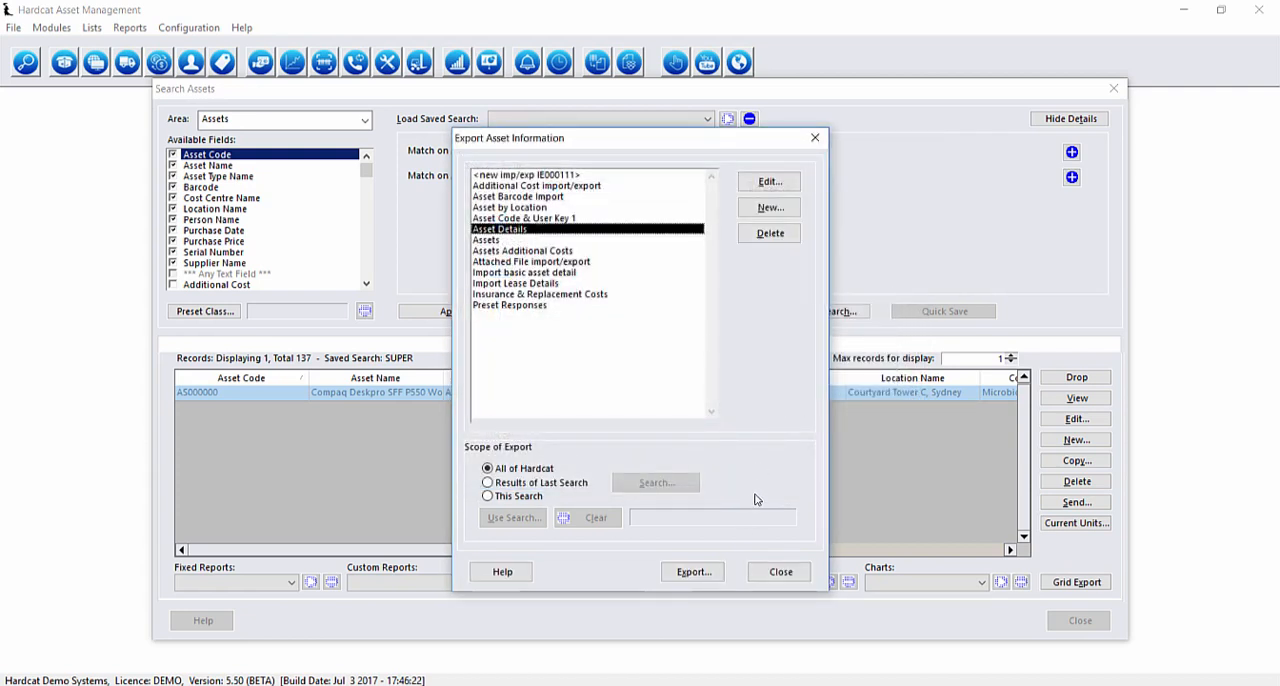
left_click(788, 571)
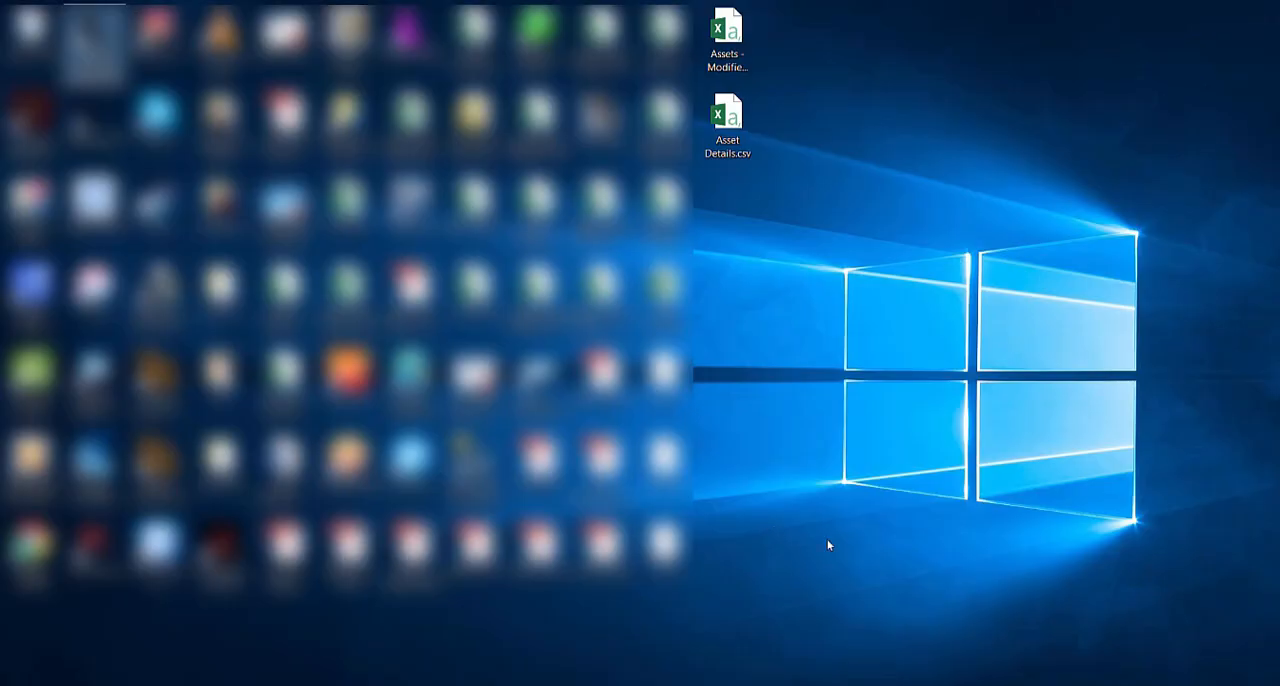
Open Asset Details.csv from the desktop in Excel and fit all column widths to their contents.
left_click(727, 118)
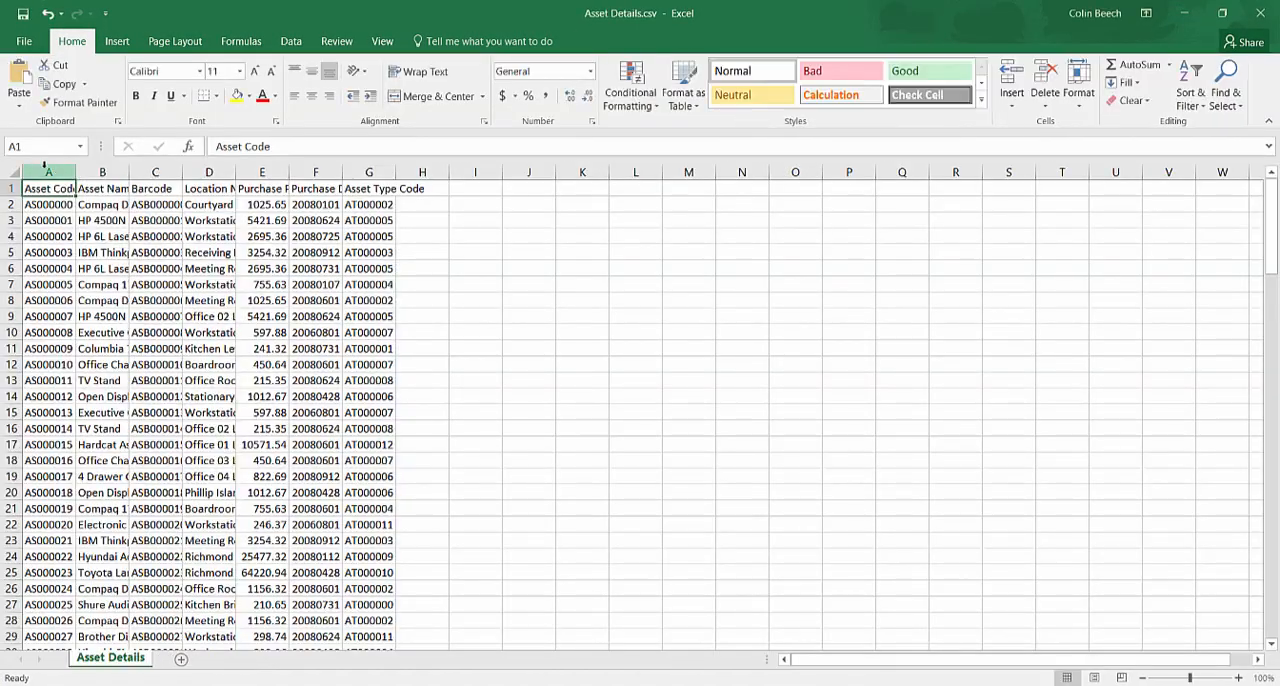
left_click(13, 172)
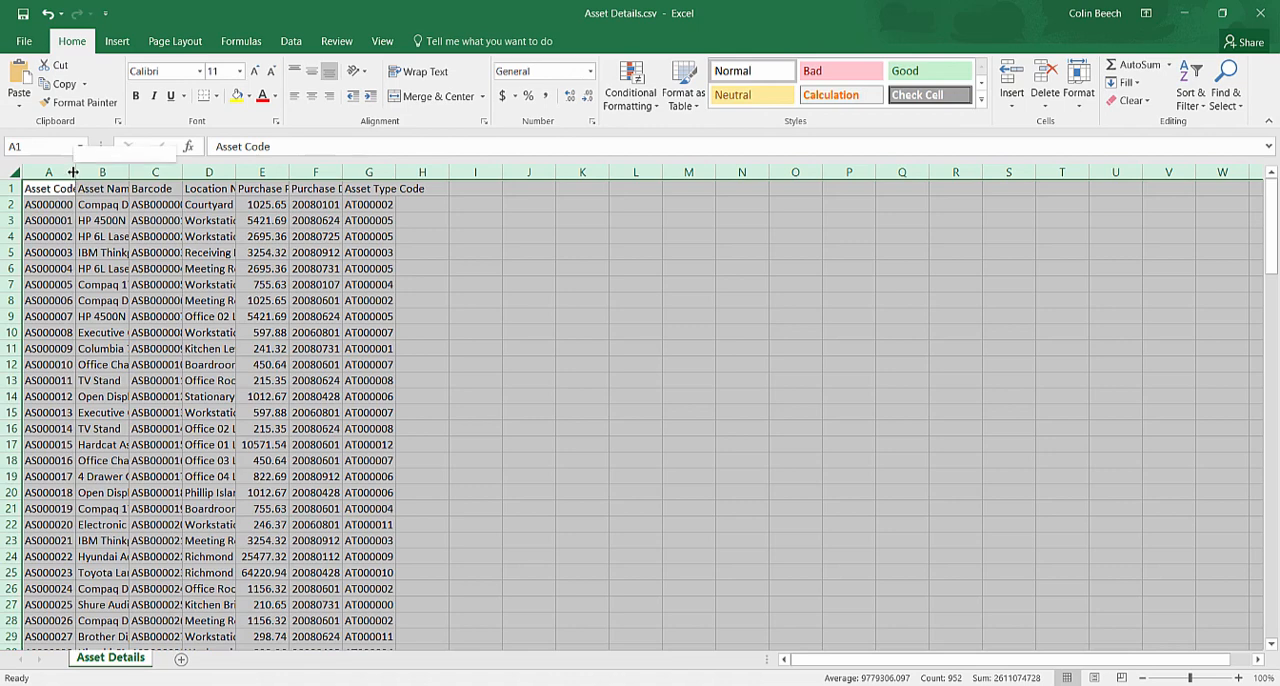
double_click(73, 172)
left_click(366, 280)
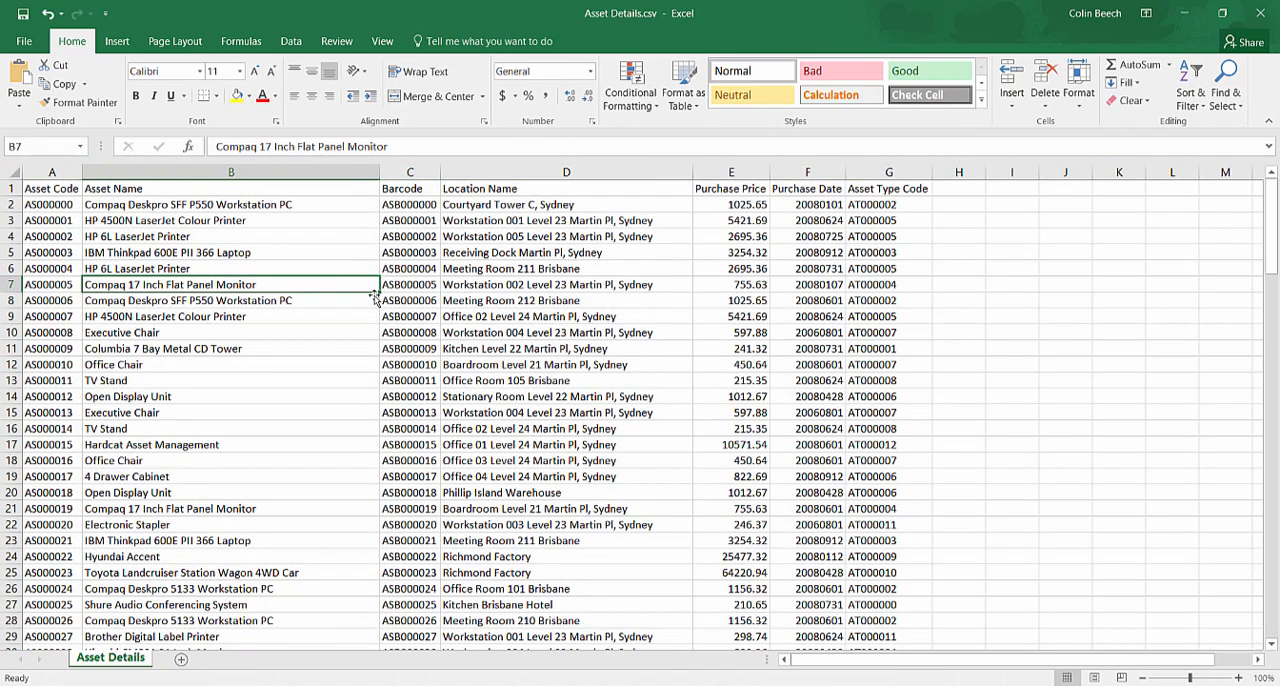